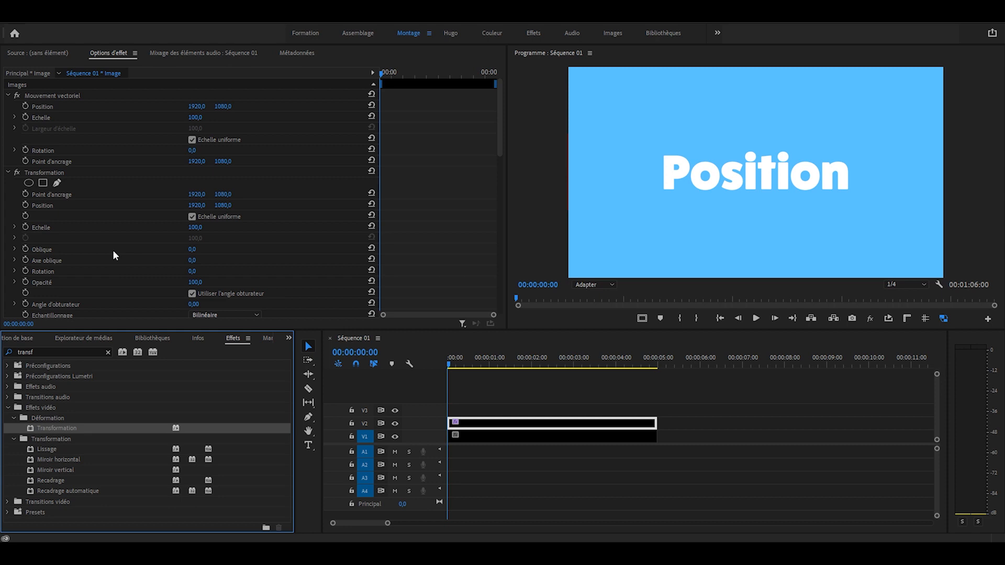
# Set the shutter angle of the title's Transformation effect to 180.
pyautogui.scroll(-1, 113, 252)
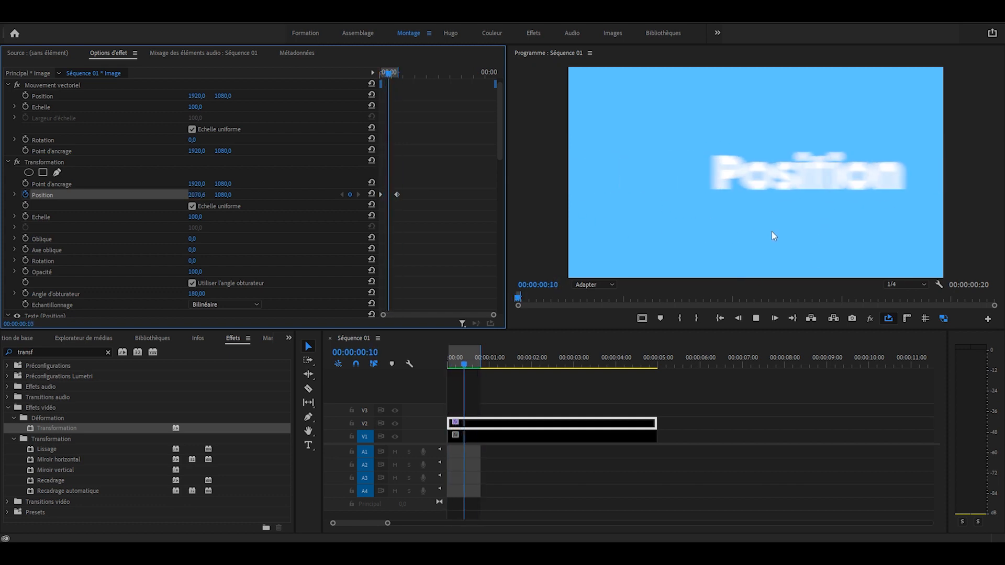
pyautogui.press('space')
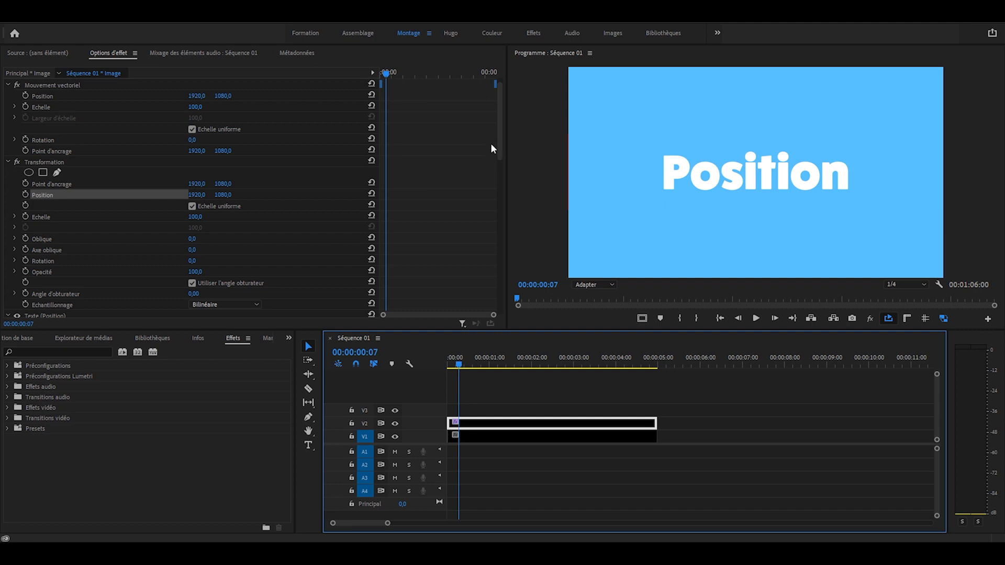
pyautogui.scroll(-1, 299, 225)
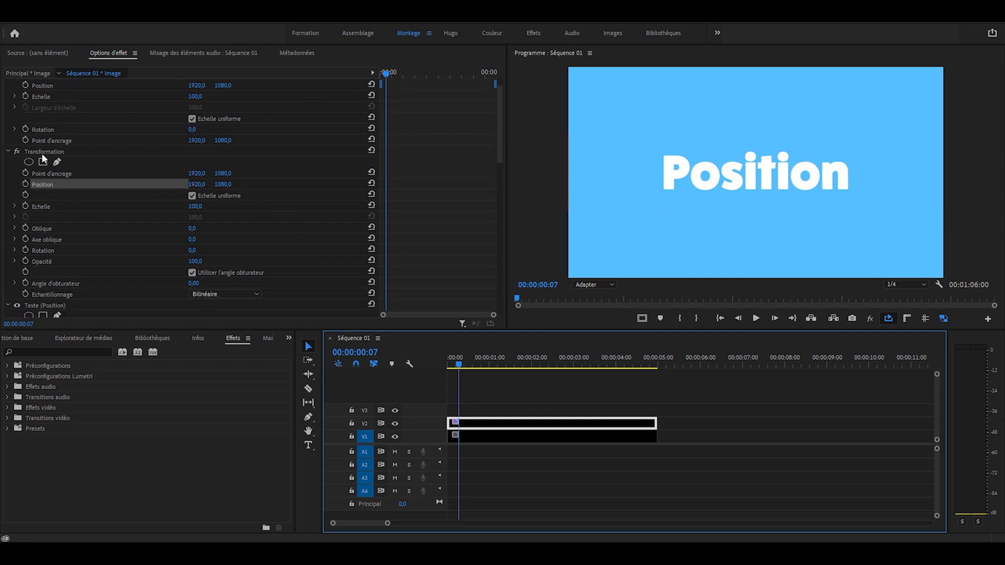
pyautogui.click(194, 284)
pyautogui.write('180')
pyautogui.press('Return')
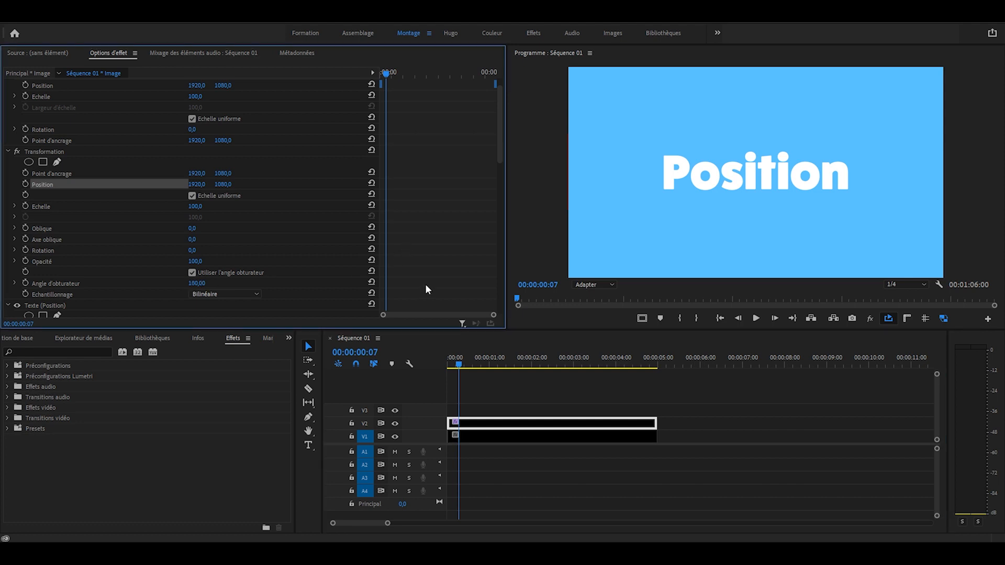
# Keyframe the Transformation effect's horizontal Position from -993 at the sequence start to 1920 at 00:00:00:05.
pyautogui.press('Home')
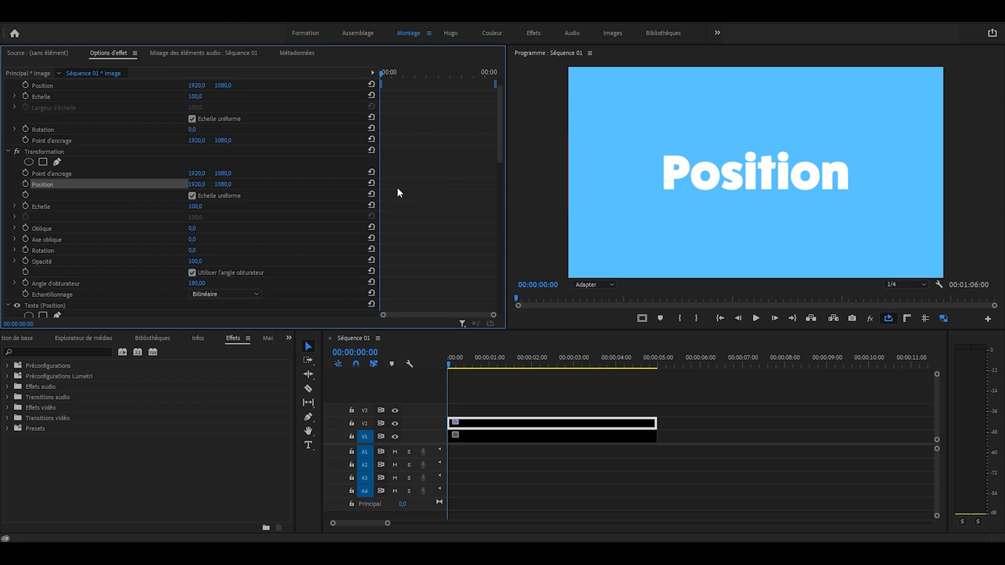
pyautogui.click(25, 184)
pyautogui.moveTo(202, 190); pyautogui.dragTo(86, 190)
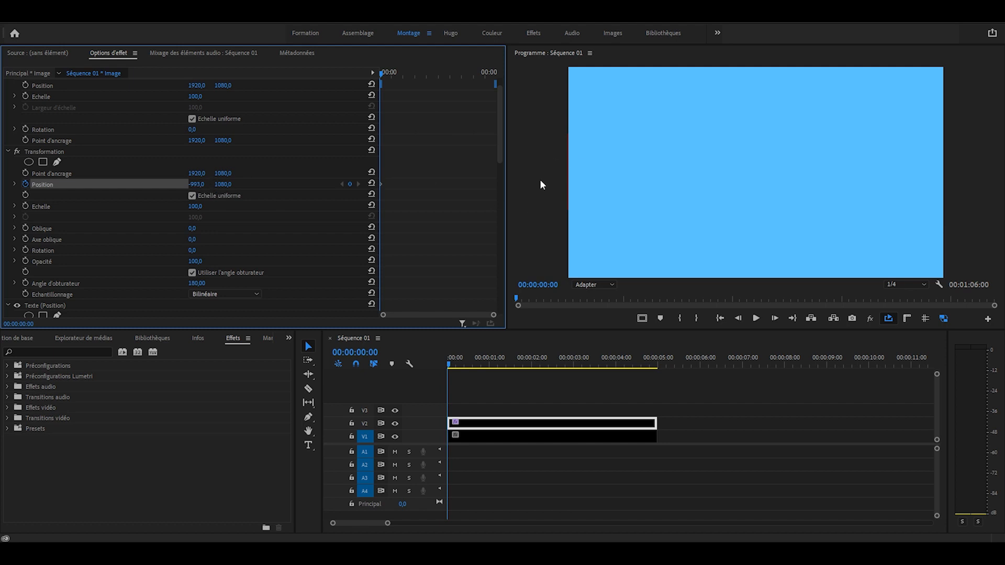
pyautogui.hotkey('shift', 'Right')
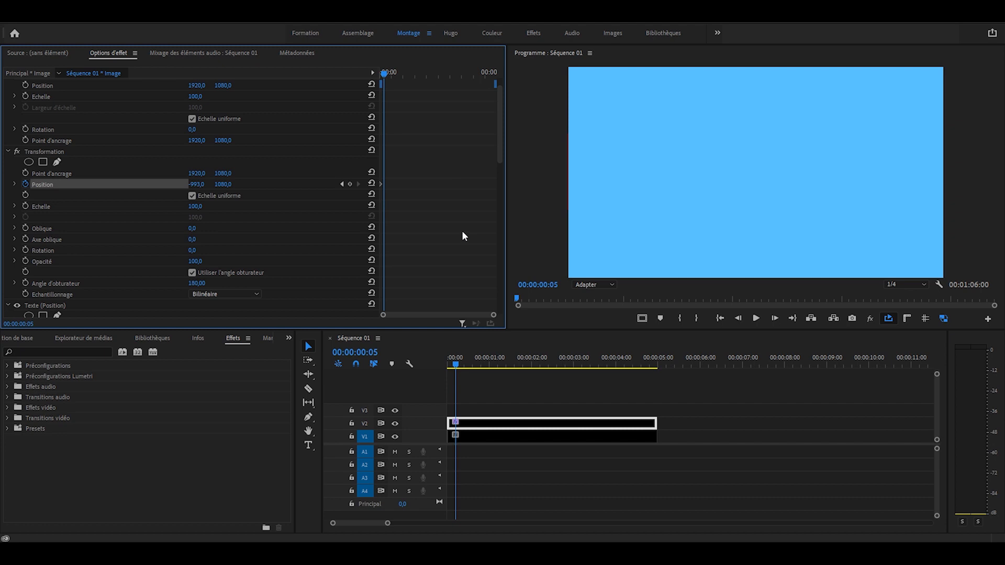
pyautogui.moveTo(195, 184); pyautogui.dragTo(285, 184)
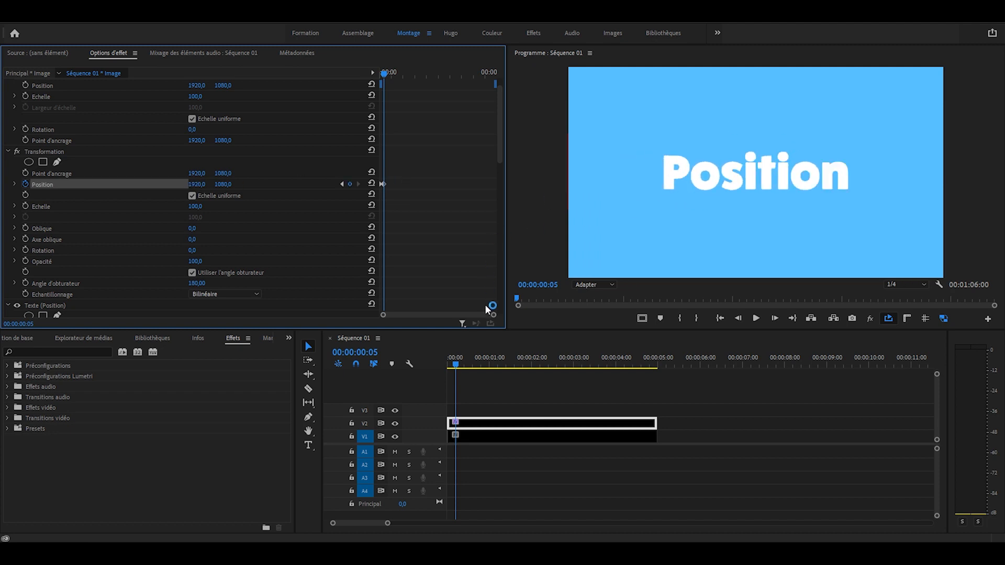
# Set the horizontal Position of the first Transformation keyframe, at the sequence start, to -1292.
pyautogui.moveTo(493, 314); pyautogui.dragTo(414, 315)
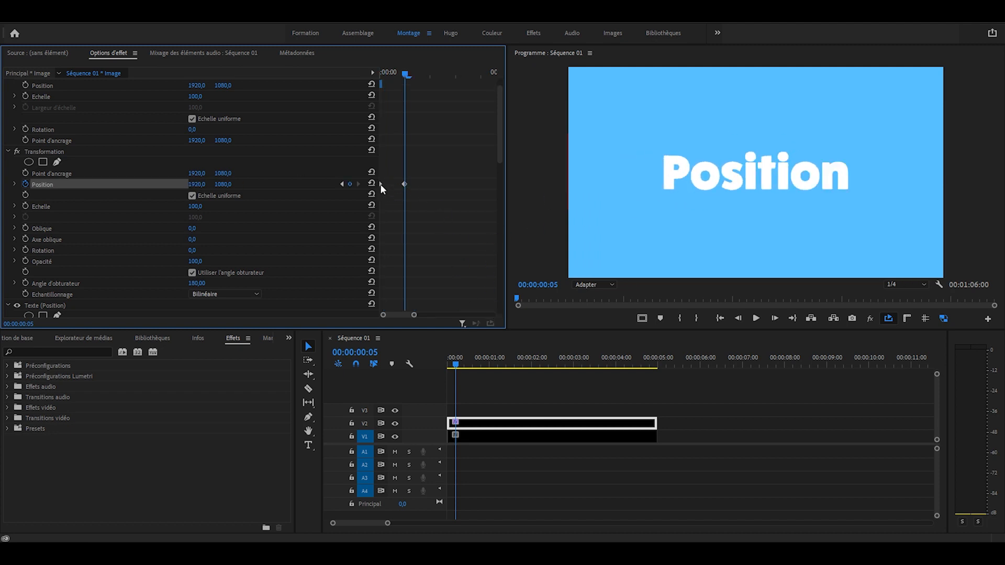
pyautogui.press('Home')
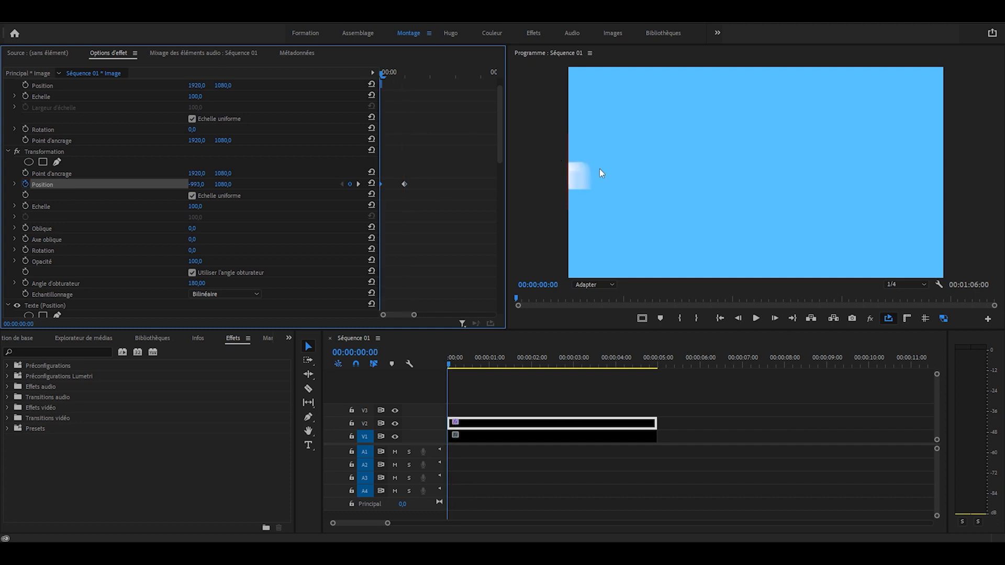
pyautogui.moveTo(197, 185); pyautogui.dragTo(183, 185)
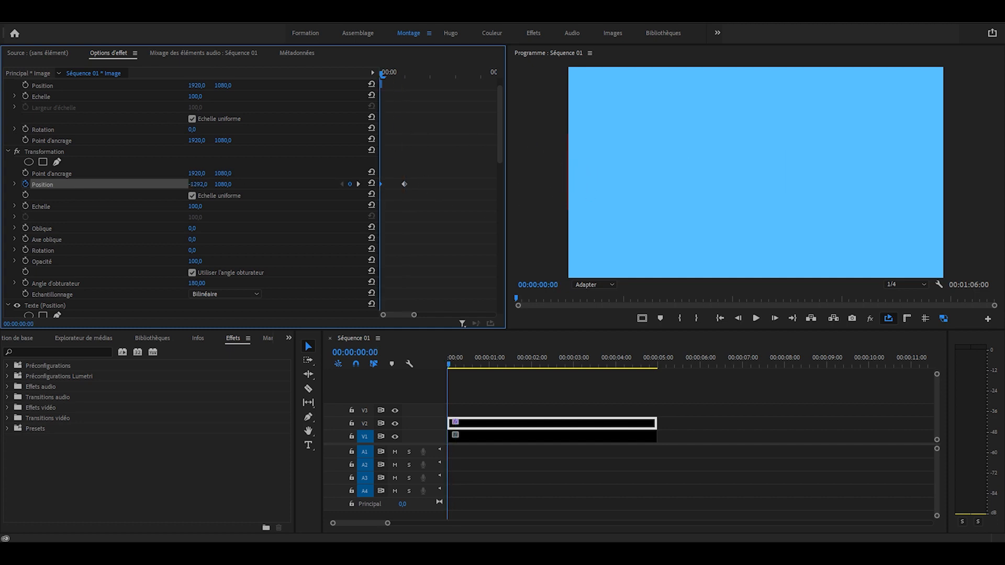
# Scrub through and play the title's entry to examine its motion blur between the two Position keyframes.
pyautogui.moveTo(383, 74); pyautogui.dragTo(360, 90)
pyautogui.click(406, 72)
pyautogui.moveTo(386, 71); pyautogui.dragTo(406, 68)
pyautogui.moveTo(414, 315); pyautogui.dragTo(450, 316)
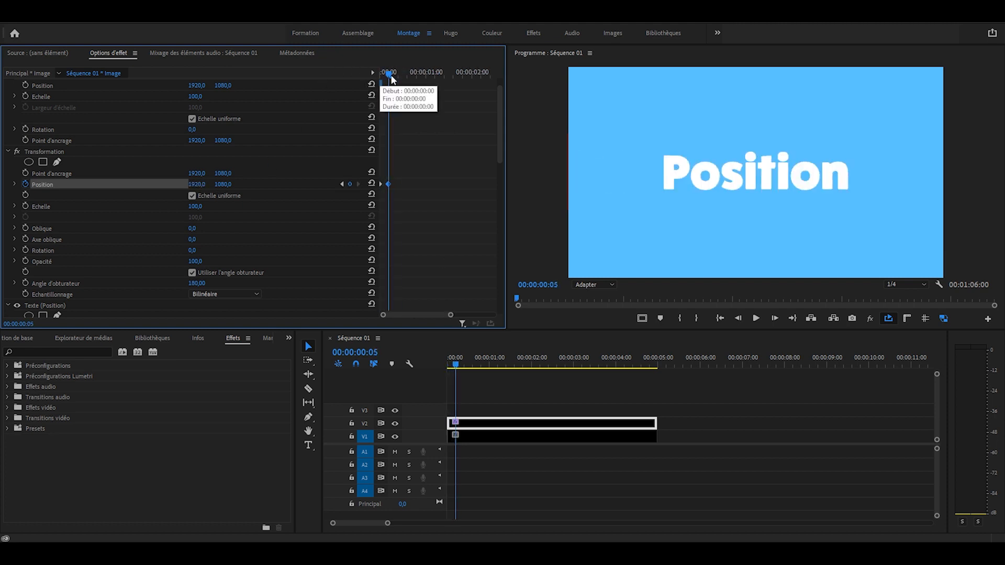
pyautogui.moveTo(391, 77); pyautogui.dragTo(389, 78)
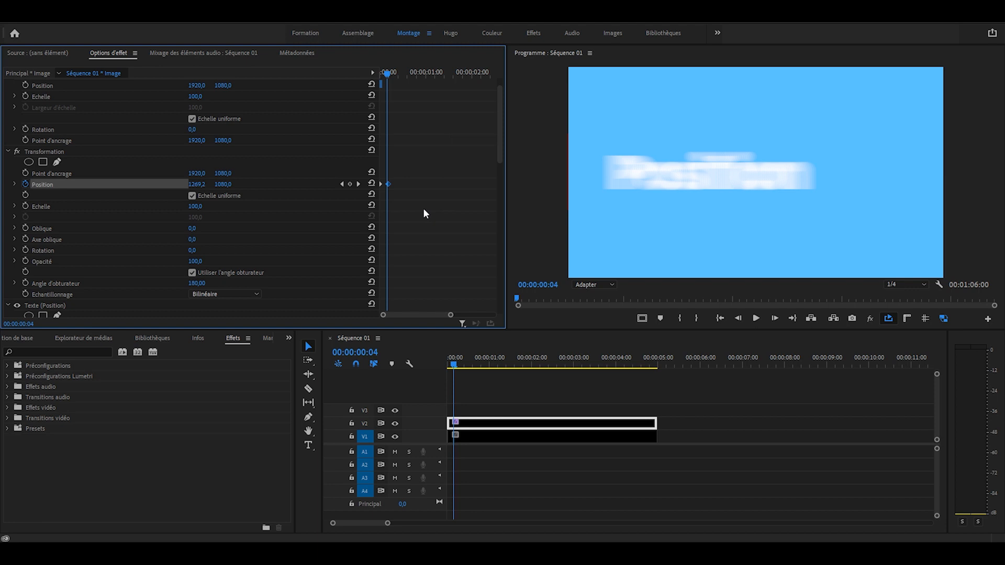
pyautogui.click(358, 185)
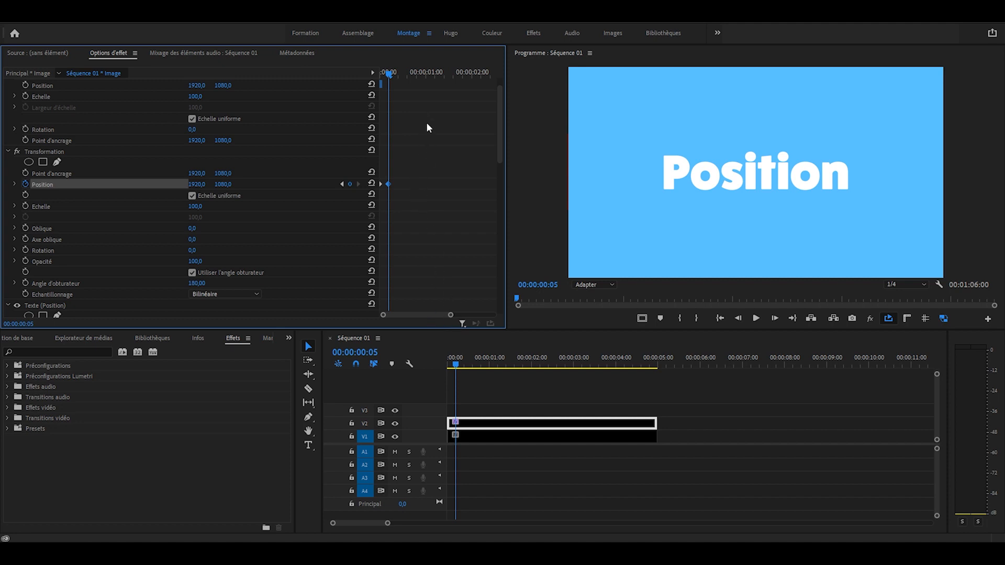
pyautogui.moveTo(389, 74); pyautogui.dragTo(363, 72)
pyautogui.press('space')
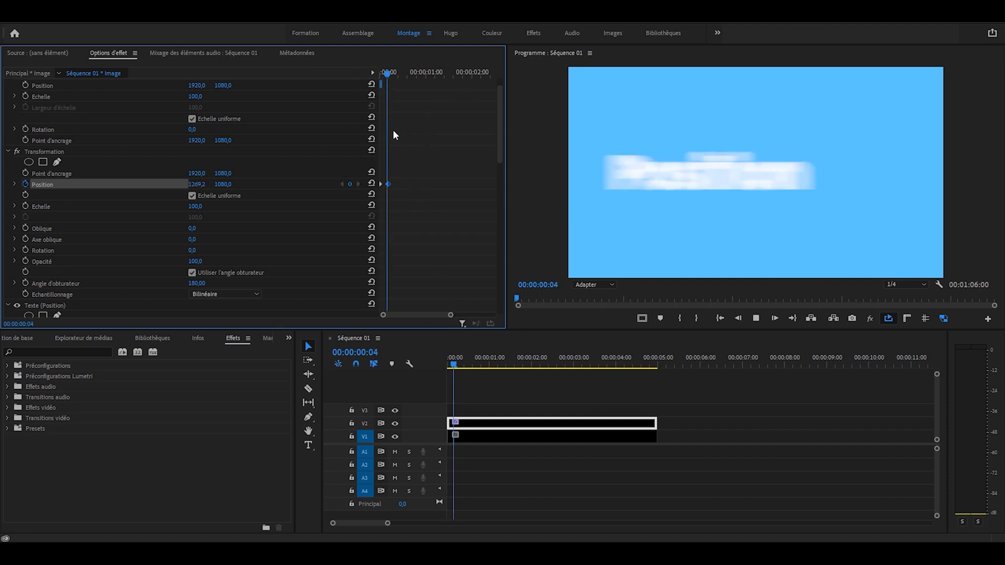
pyautogui.press('space')
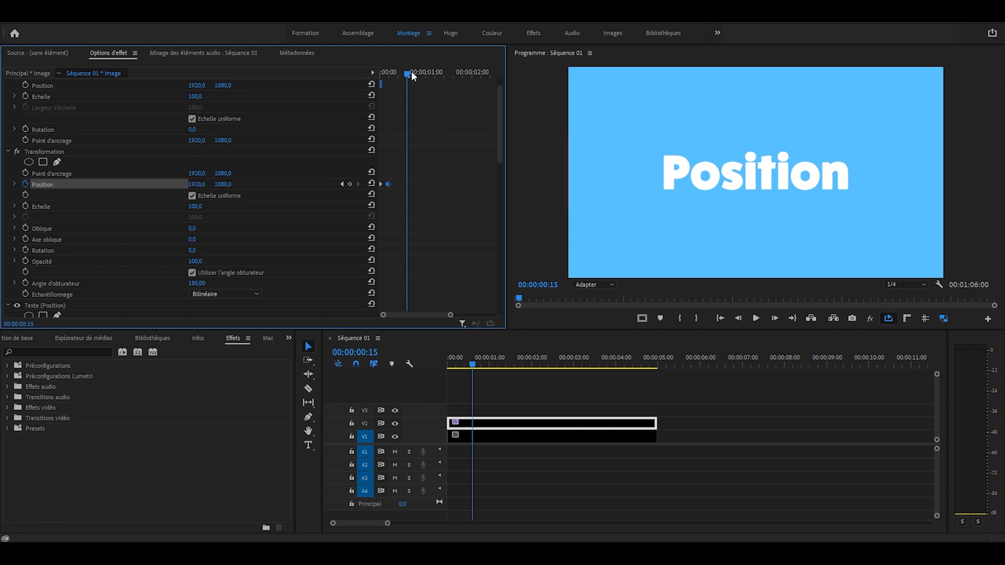
# Add a Position keyframe at 00:00:01:00, move the title out past the frame's left edge within five frames, and preview the exit.
pyautogui.click(492, 366)
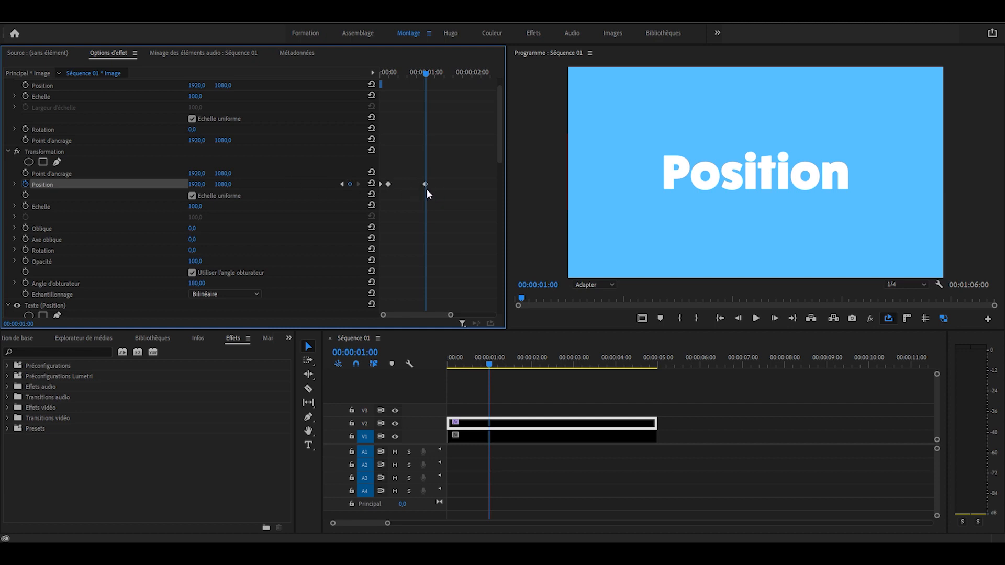
pyautogui.hotkey('shift', 'Right')
pyautogui.moveTo(199, 185); pyautogui.dragTo(1, 184)
pyautogui.moveTo(434, 74); pyautogui.dragTo(437, 78)
pyautogui.moveTo(428, 72); pyautogui.dragTo(431, 71)
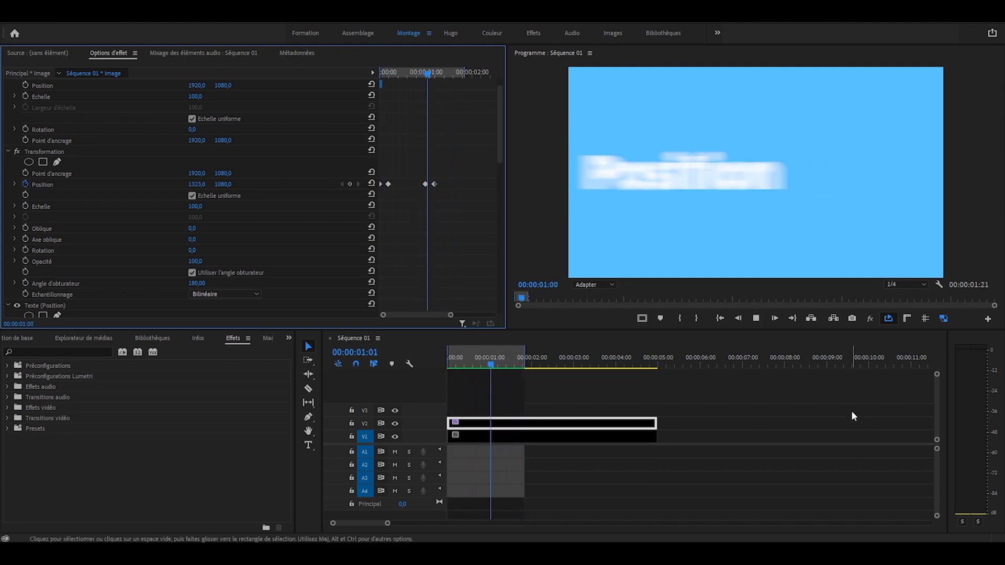
pyautogui.press('space')
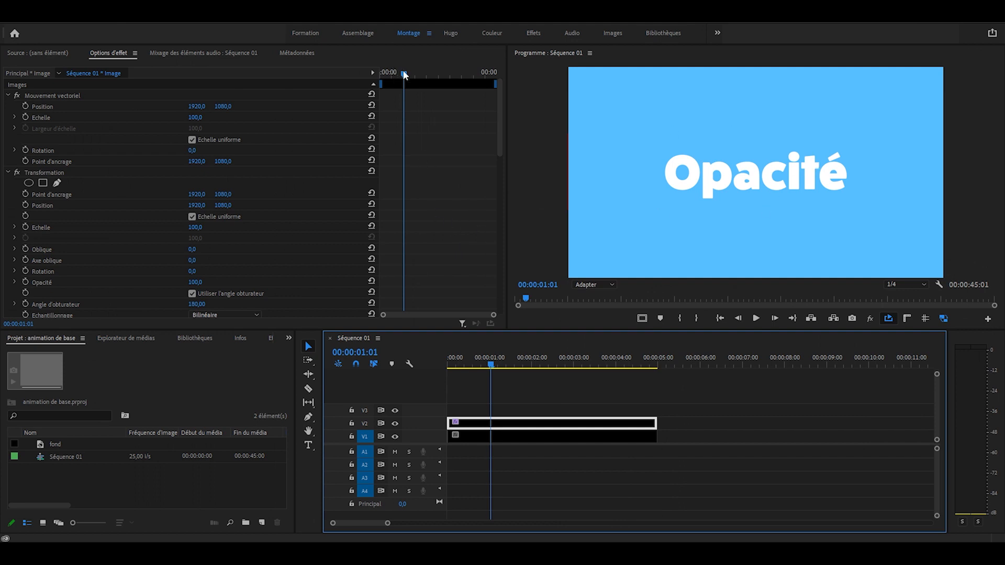
# Keyframe the Transformation effect's Opacity on the Opacité title from 0 at the sequence start to 100 at 00:00:00:05.
pyautogui.moveTo(403, 70); pyautogui.dragTo(358, 90)
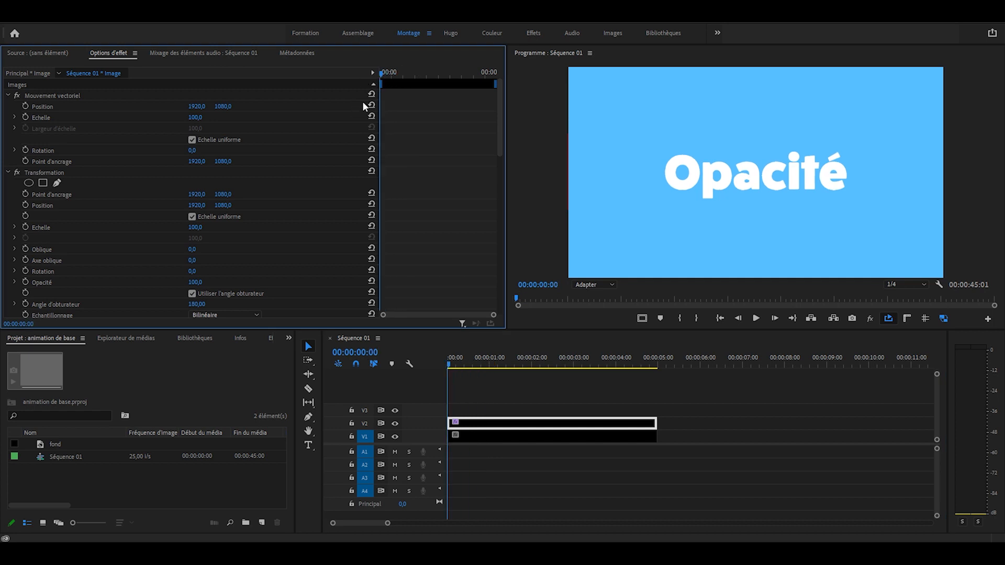
pyautogui.click(25, 282)
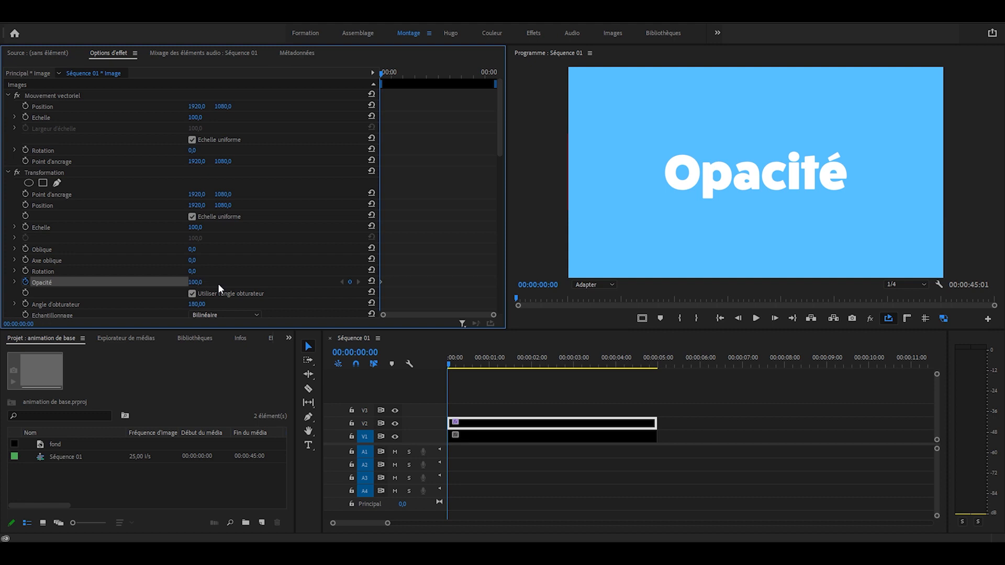
pyautogui.moveTo(216, 285); pyautogui.dragTo(157, 285)
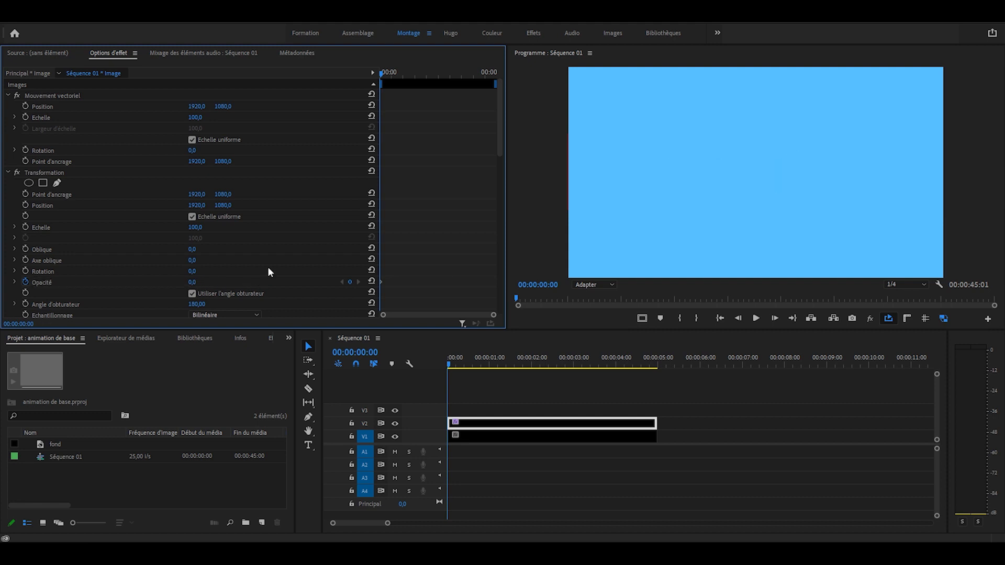
pyautogui.press('Right')
pyautogui.press('Right')
pyautogui.press('Right')
pyautogui.press('Right')
pyautogui.press('Right')
pyautogui.moveTo(195, 282); pyautogui.dragTo(247, 283)
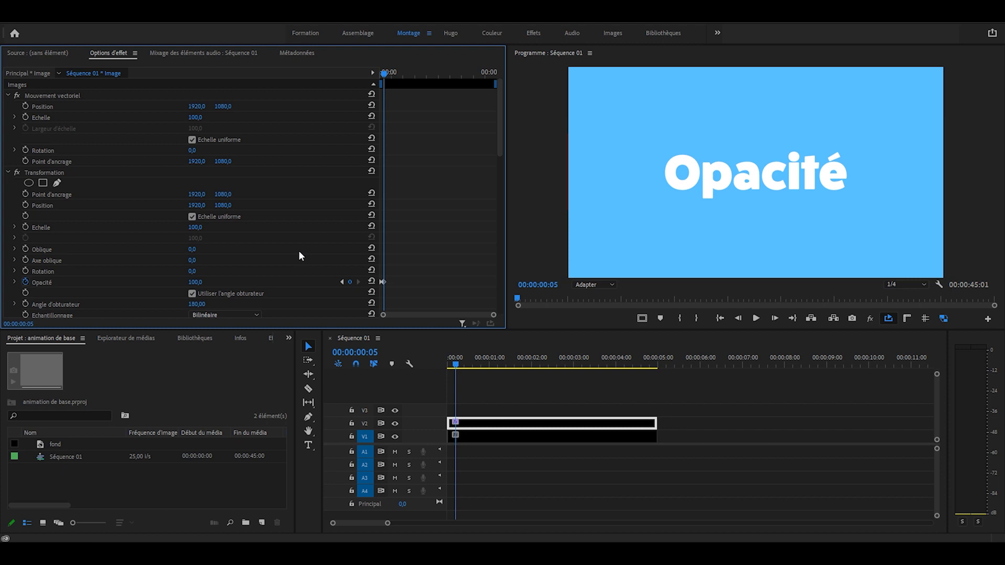
# Add an Opacity keyframe at 00:00:01:00, fade the title to 0 five frames after it, and preview the fade.
pyautogui.click(489, 362)
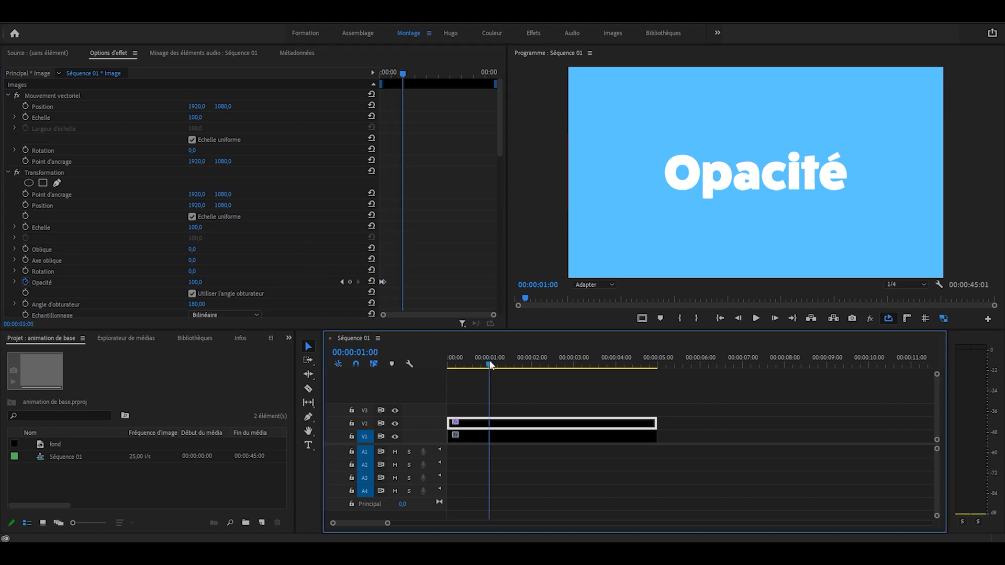
pyautogui.click(353, 282)
pyautogui.moveTo(390, 77); pyautogui.dragTo(402, 81)
pyautogui.hotkey('shift', 'Right')
pyautogui.moveTo(198, 283); pyautogui.dragTo(144, 283)
pyautogui.press('space')
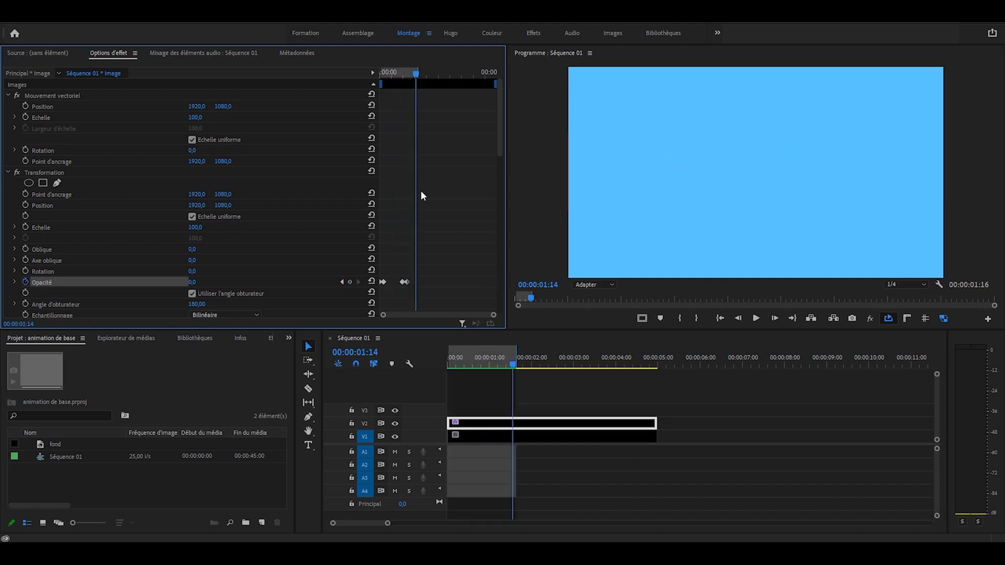
pyautogui.click(412, 73)
pyautogui.press('space')
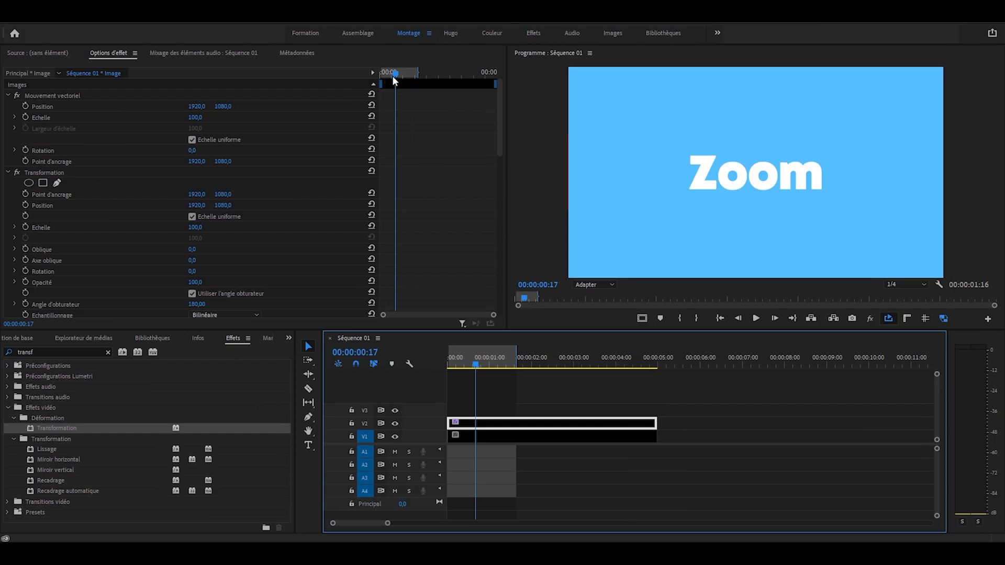
# Start keyframing the Transformation effect's Scale on the Zoom title at the sequence start with a value of 0.
pyautogui.moveTo(394, 76); pyautogui.dragTo(366, 76)
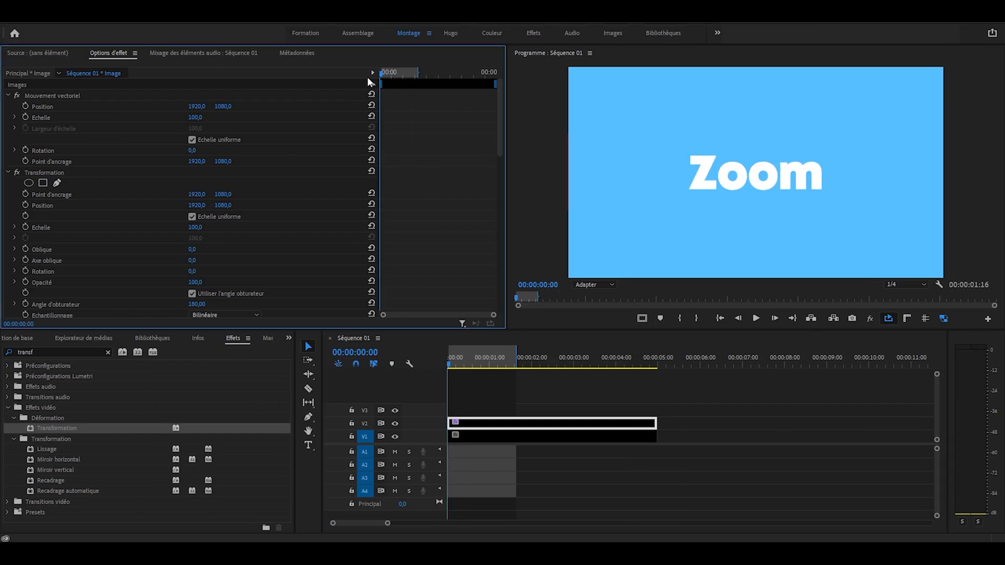
pyautogui.click(25, 228)
pyautogui.moveTo(195, 227)
pyautogui.mouseDown()
pyautogui.moveTo(224, 228)
pyautogui.moveTo(185, 227)
pyautogui.mouseUp()
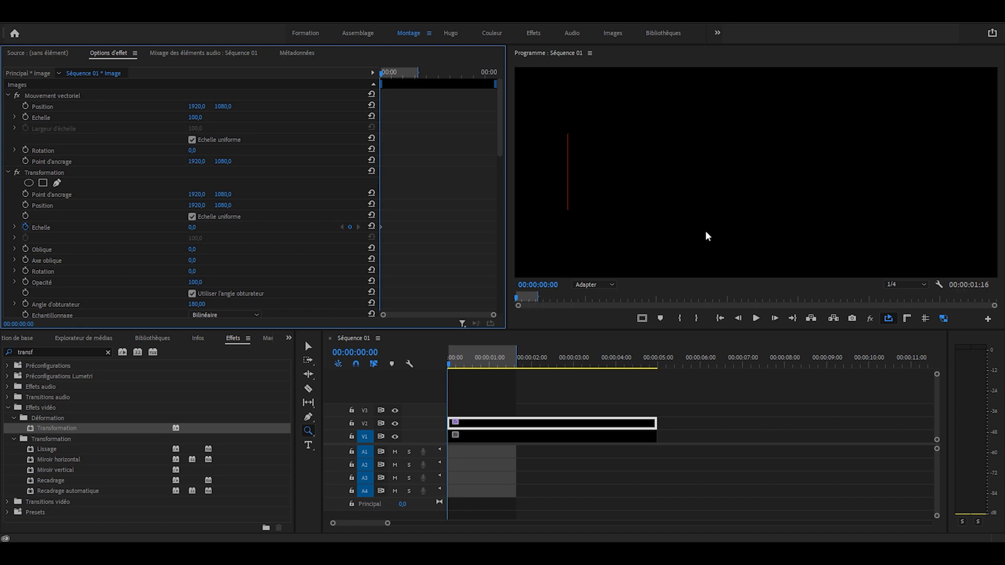
pyautogui.press('v')
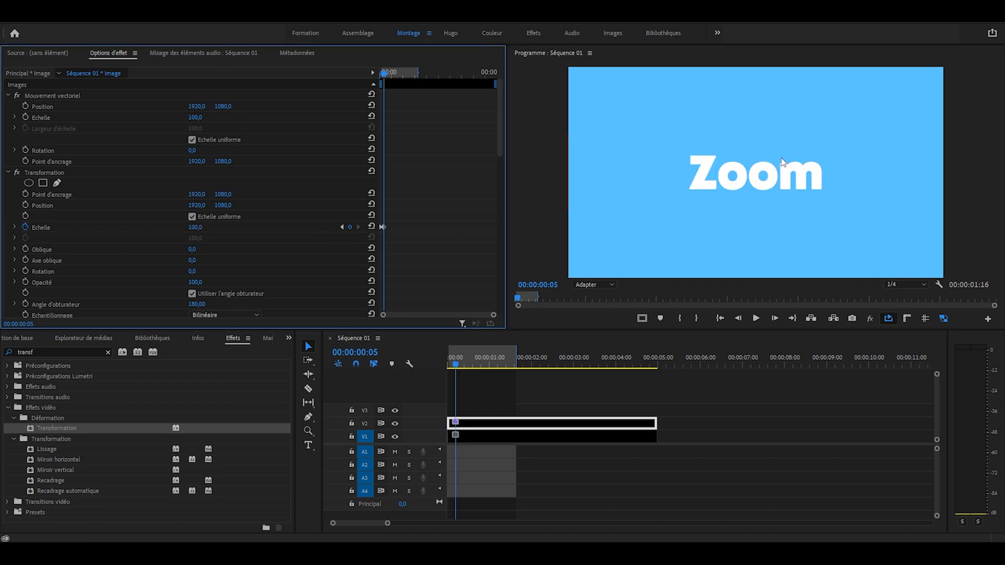
# Add a Scale keyframe at 00:00:01:00 on the Zoom title and preview the scaling animation.
pyautogui.click(489, 365)
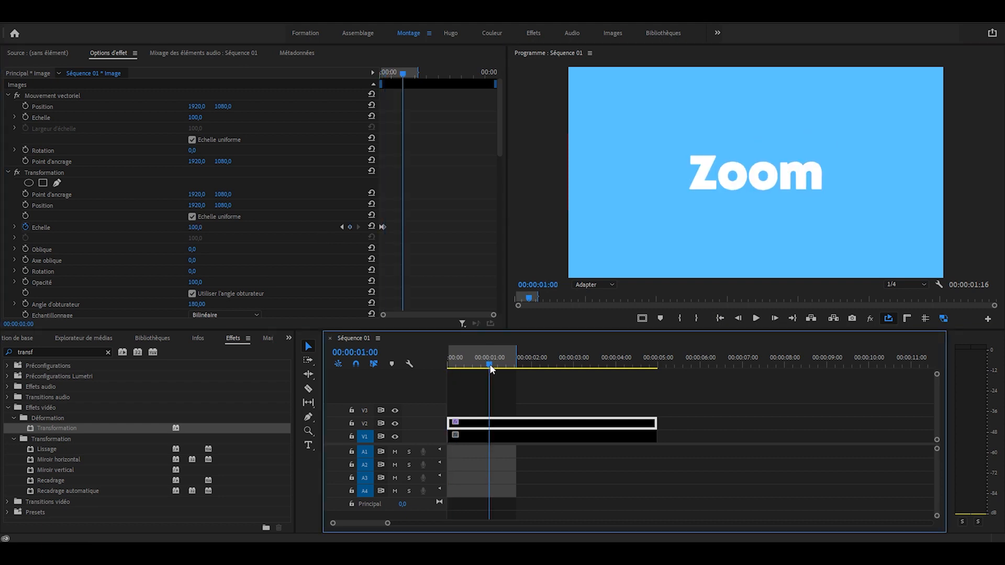
pyautogui.click(350, 227)
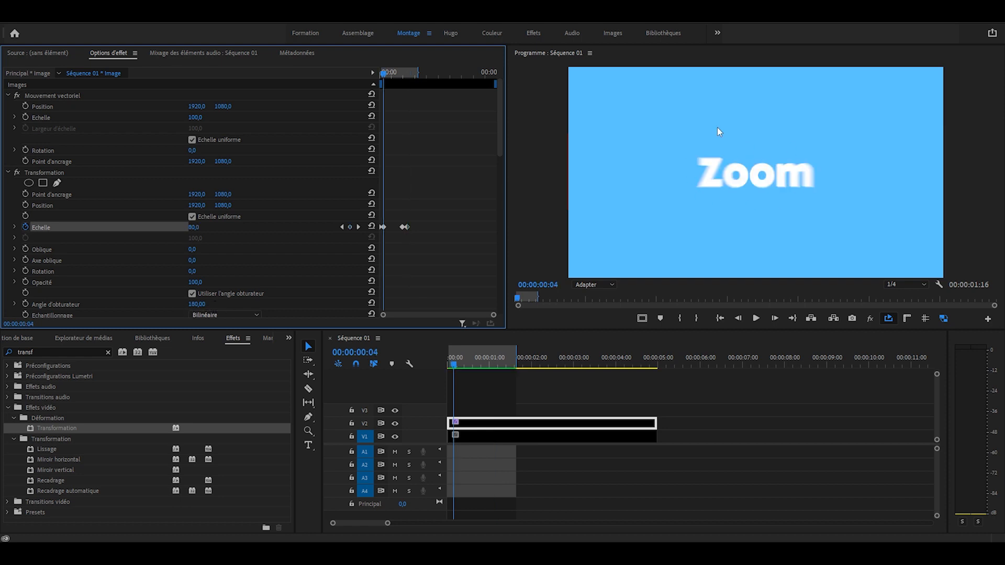
pyautogui.moveTo(385, 73); pyautogui.dragTo(411, 84)
pyautogui.press('space')
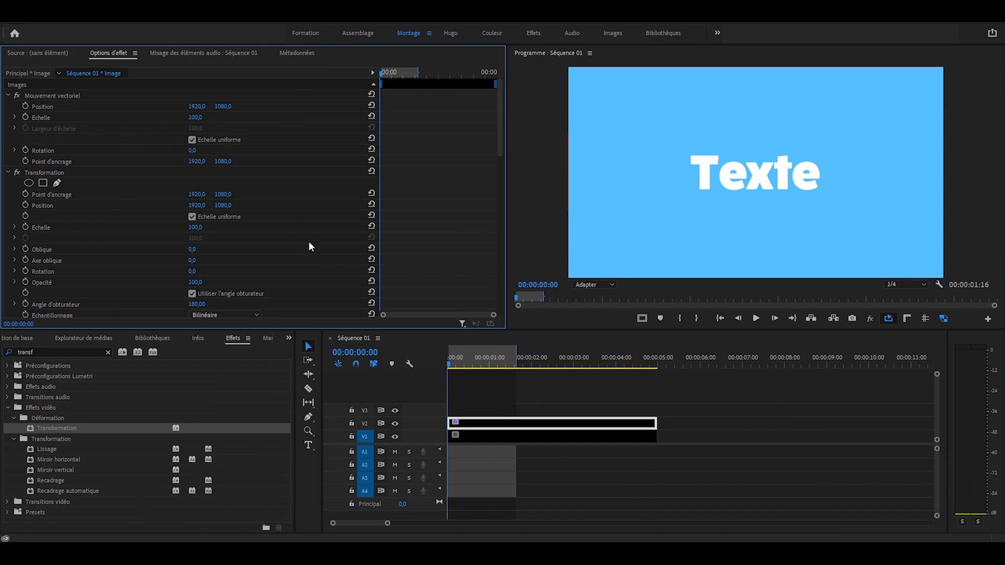
# Start Position and Scale keyframes on the Texte title's Transformation effect at the sequence start, with horizontal position -743 and scale 1.
pyautogui.click(25, 204)
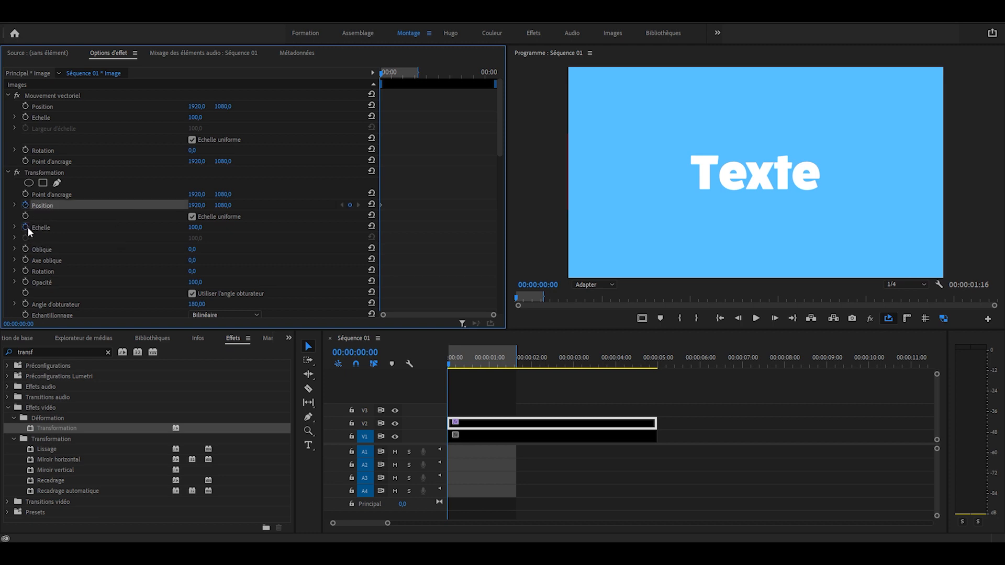
pyautogui.click(26, 226)
pyautogui.moveTo(197, 206); pyautogui.dragTo(120, 206)
pyautogui.moveTo(121, 206); pyautogui.dragTo(1, 206)
pyautogui.click(196, 227)
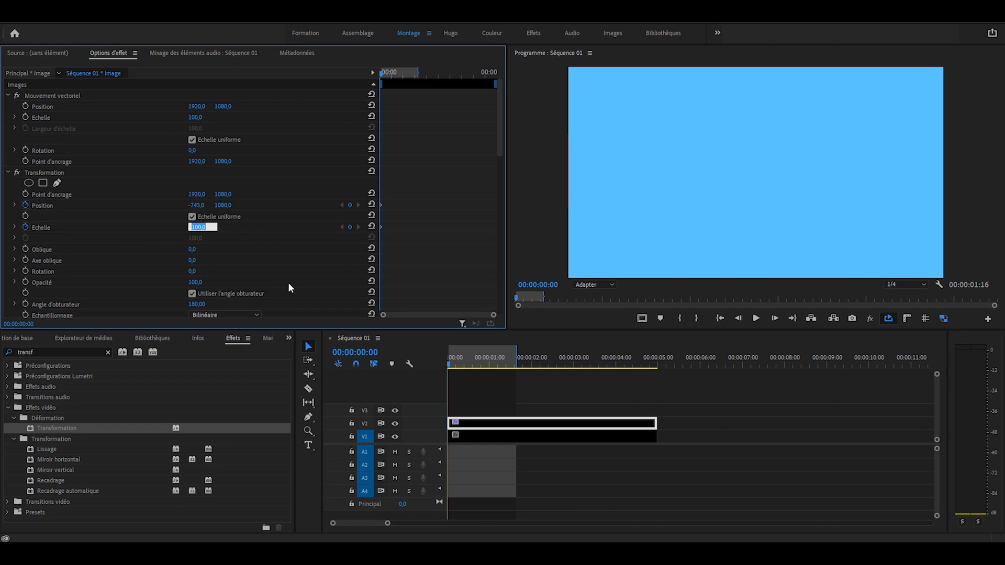
pyautogui.write('1')
pyautogui.press('Return')
# Reset the Transformation effect's Position and Scale to their defaults ten frames after the sequence start.
pyautogui.hotkey('shift', 'Right')
pyautogui.hotkey('shift', 'Right')
pyautogui.click(371, 205)
pyautogui.click(371, 226)
# Add holding Position and Scale keyframes for the Texte title's Transformation effect at 00:00:01:12.
pyautogui.click(414, 74)
pyautogui.click(349, 205)
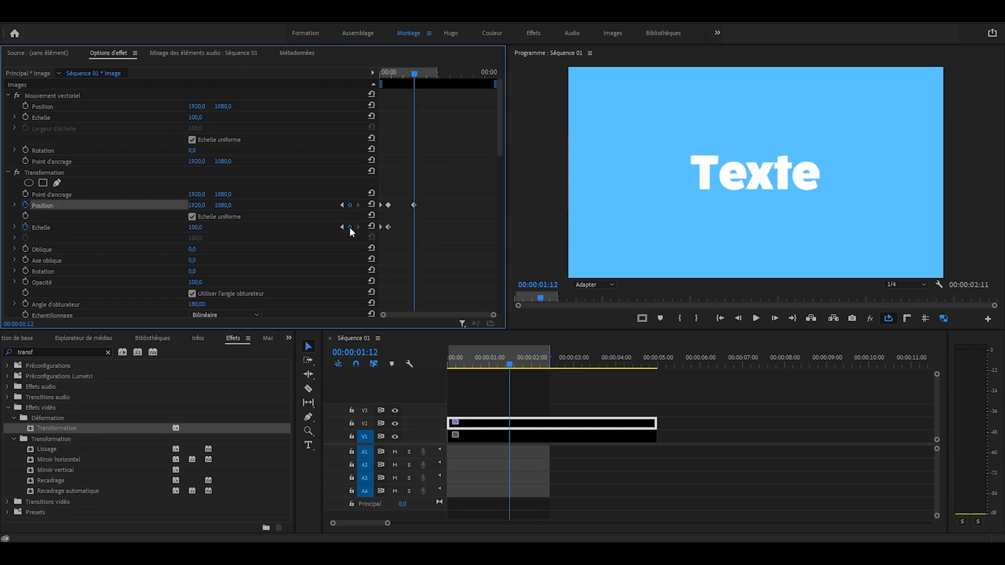
pyautogui.click(349, 227)
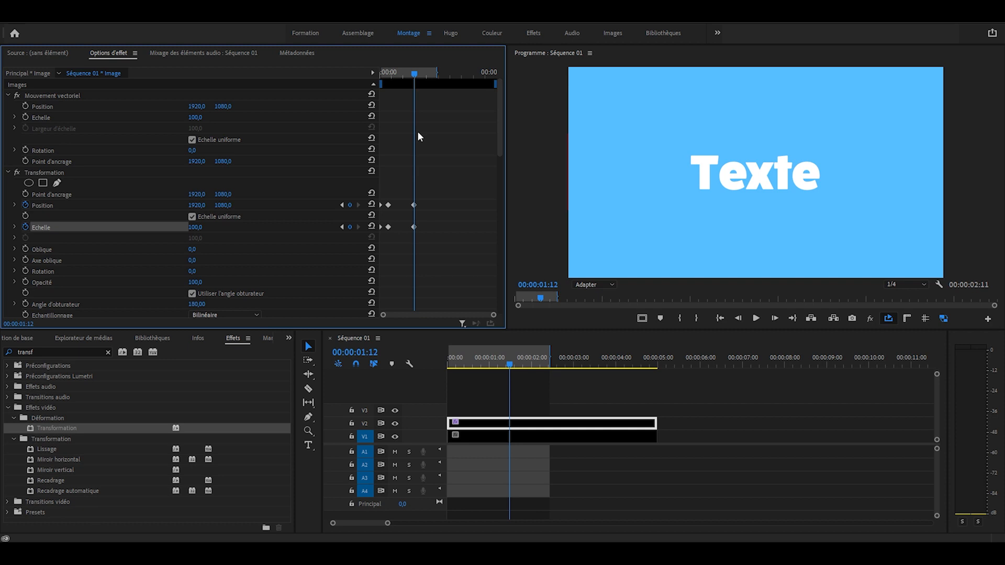
# Ten frames further on, set the Transformation effect's horizontal Position to -752 and Scale to 1, and preview the exit animation.
pyautogui.hotkey('shift', 'Right')
pyautogui.hotkey('shift', 'Right')
pyautogui.moveTo(196, 205); pyautogui.dragTo(105, 205)
pyautogui.click(201, 226)
pyautogui.write('0')
pyautogui.press('Return')
pyautogui.moveTo(381, 73); pyautogui.dragTo(422, 74)
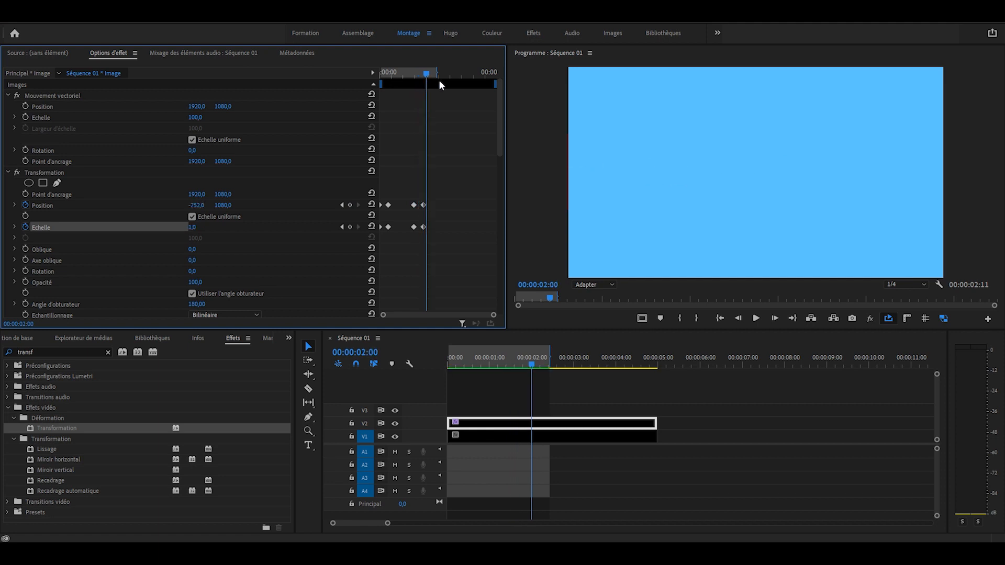
pyautogui.press('space')
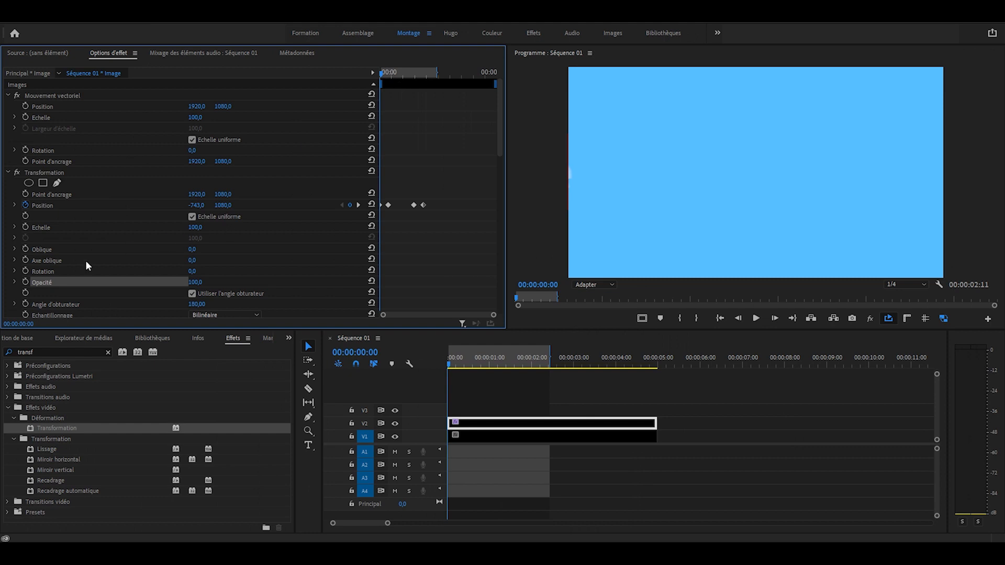
# Keyframe the Transformation effect's Opacity from 0 at the sequence start to 100 at 00:00:00:10.
pyautogui.write('0')
pyautogui.press('Return')
pyautogui.hotkey('shift', 'Right')
pyautogui.hotkey('shift', 'Right')
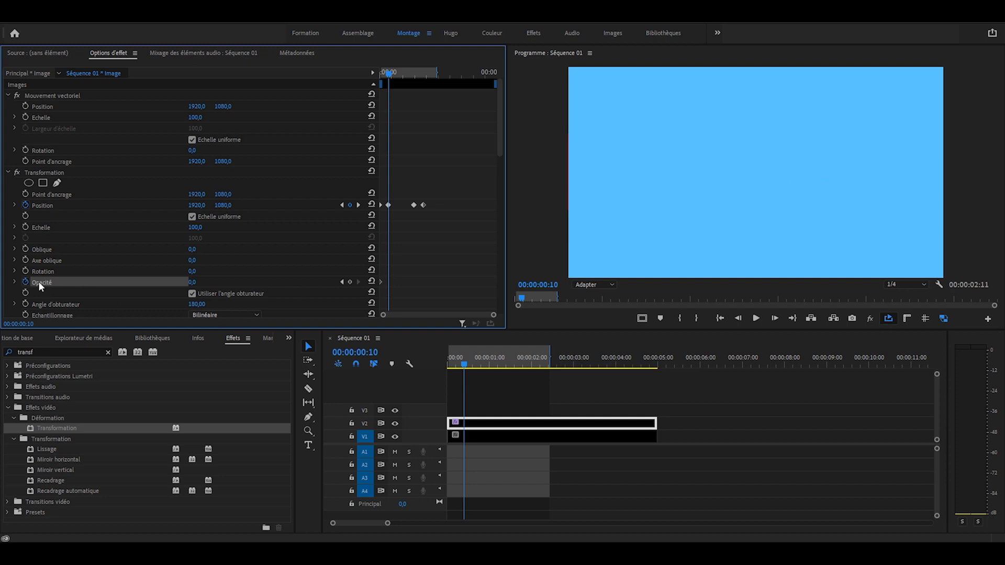
pyautogui.click(194, 282)
pyautogui.write('100')
pyautogui.press('Return')
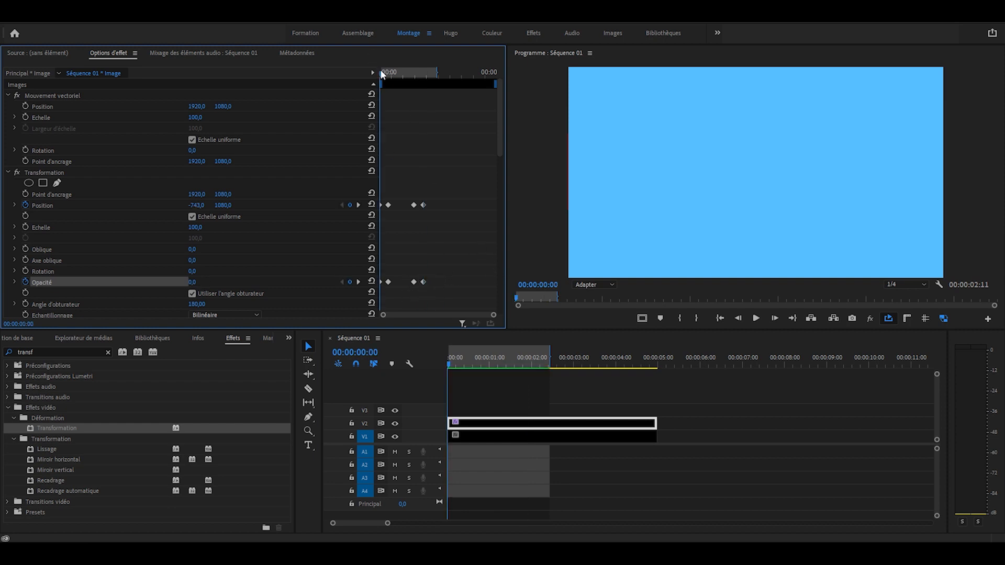
# Review the combined position and opacity entry frame by frame from the sequence start and play back the animation.
pyautogui.moveTo(381, 73); pyautogui.dragTo(381, 73)
pyautogui.press('Right')
pyautogui.press('Right')
pyautogui.press('Right')
pyautogui.press('Right')
pyautogui.press('Right')
pyautogui.press('Right')
pyautogui.press('Right')
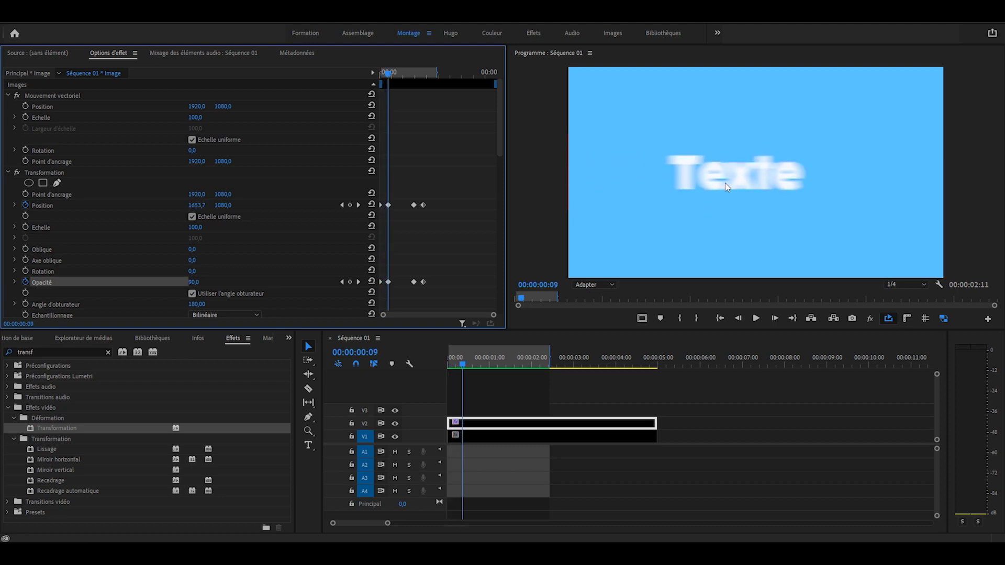
pyautogui.press('Left')
pyautogui.press('space')
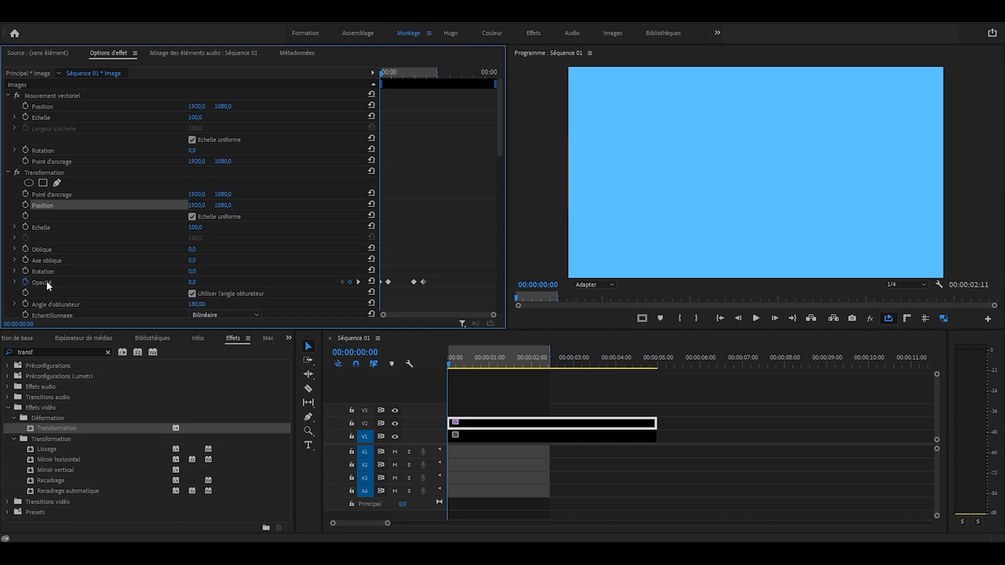
# Keyframe the Transformation effect's Scale from 0.1 at the sequence start to its default of 100 at 00:00:00:10.
pyautogui.click(26, 227)
pyautogui.click(195, 227)
pyautogui.write('0,1')
pyautogui.press('Return')
pyautogui.click(359, 282)
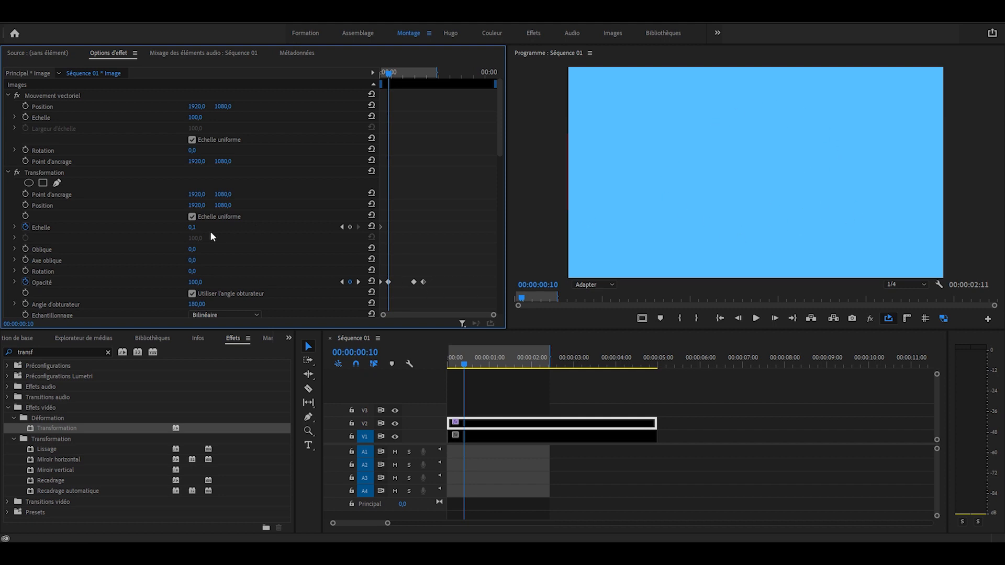
pyautogui.click(372, 226)
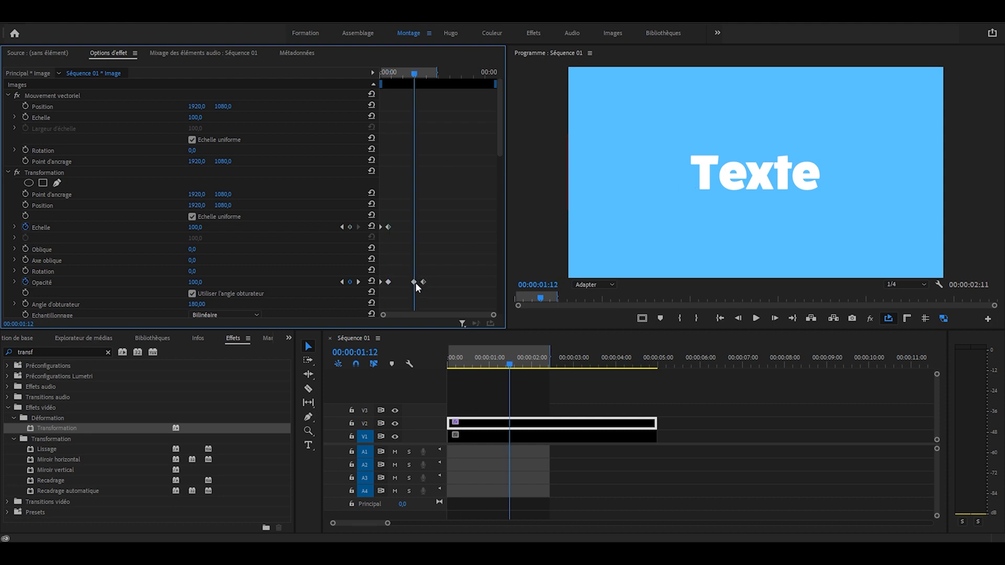
# Add a holding Scale keyframe at 00:00:01:12 and set Scale to 0.1 at 00:00:01:22.
pyautogui.click(187, 227)
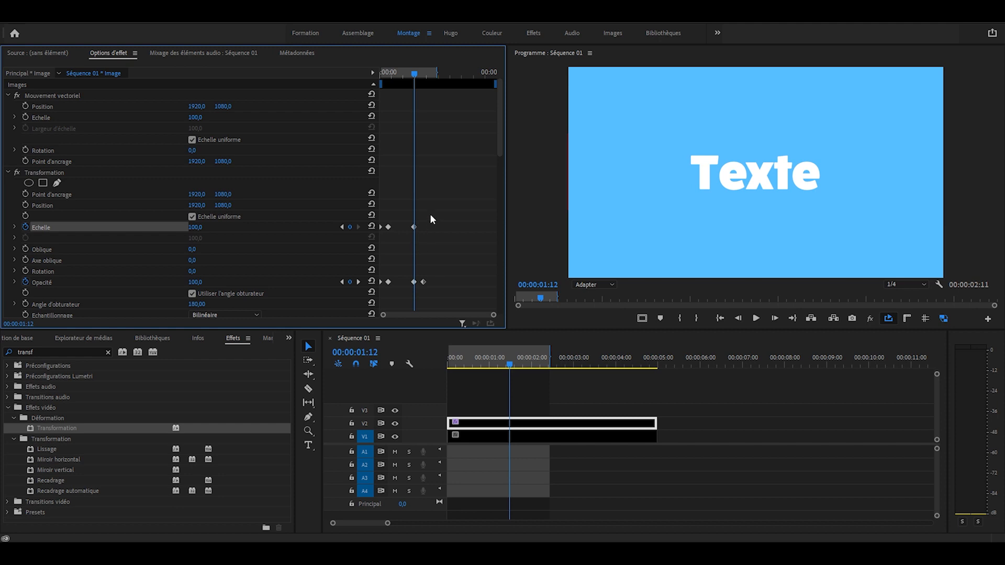
pyautogui.hotkey('shift', 'Right')
pyautogui.hotkey('shift', 'Right')
pyautogui.click(200, 227)
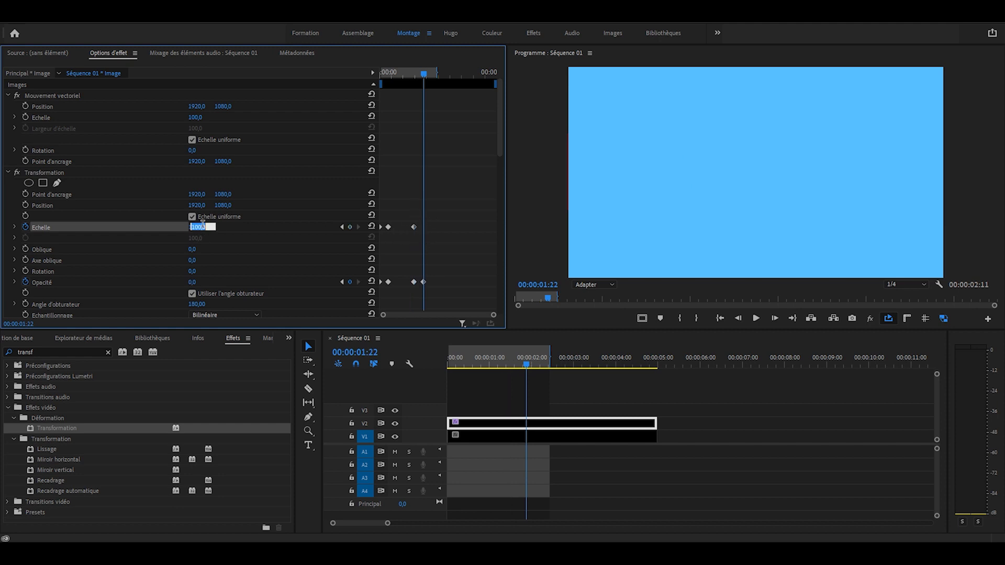
pyautogui.write('0,1')
pyautogui.press('Return')
pyautogui.press('Return')
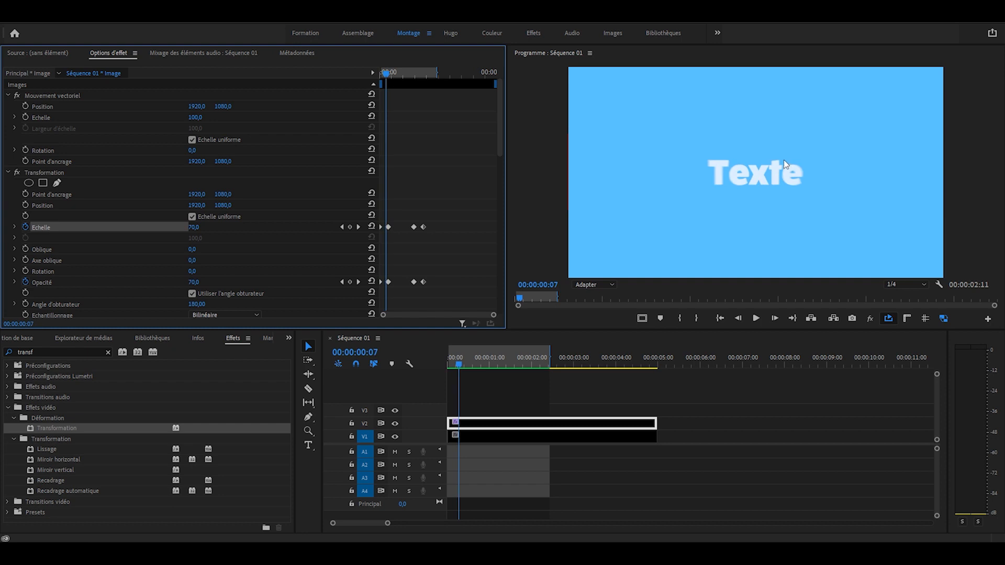
# Scrub through and play back the Texte title's combined scale and opacity animation.
pyautogui.click(406, 73)
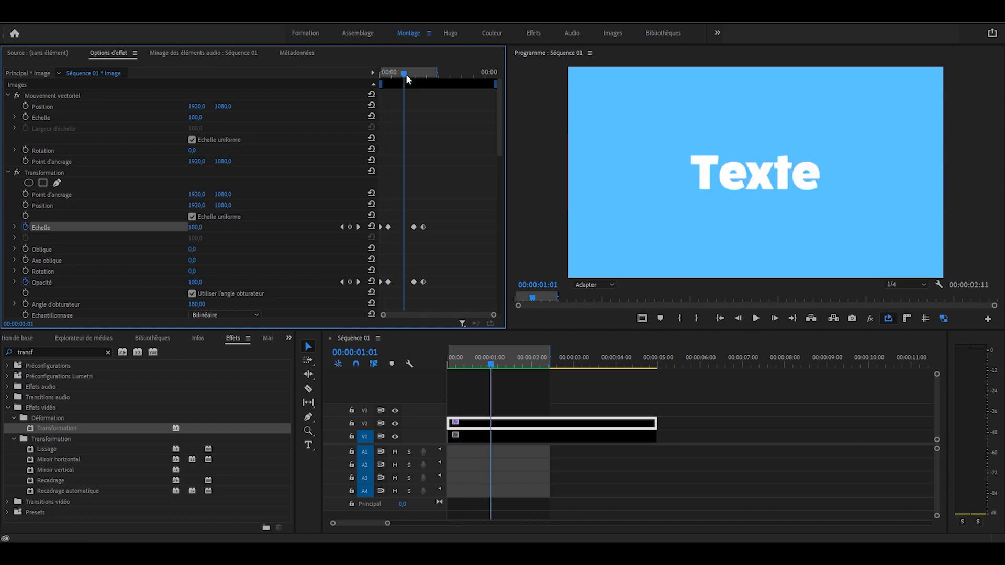
pyautogui.moveTo(406, 74); pyautogui.dragTo(423, 77)
pyautogui.press('space')
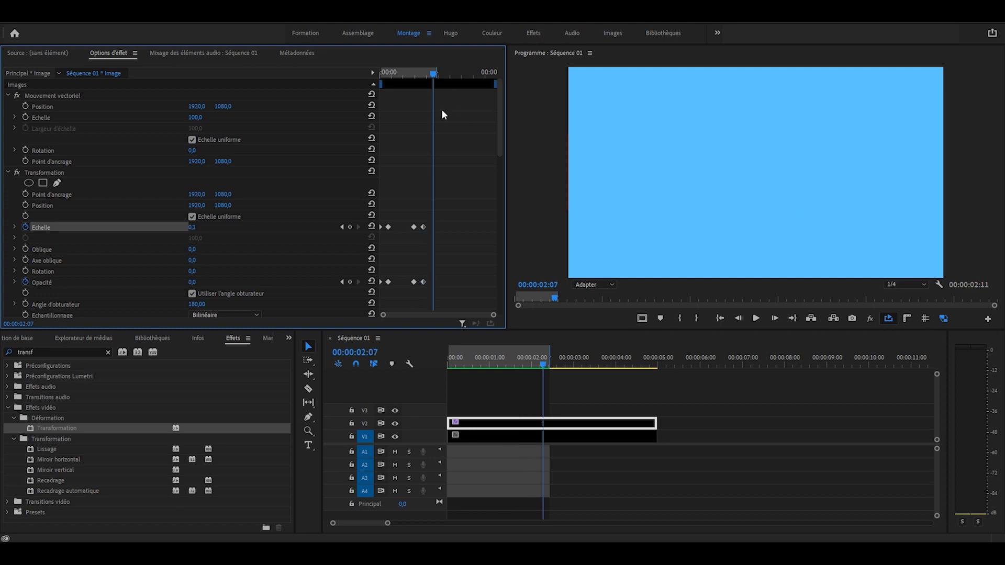
pyautogui.press('space')
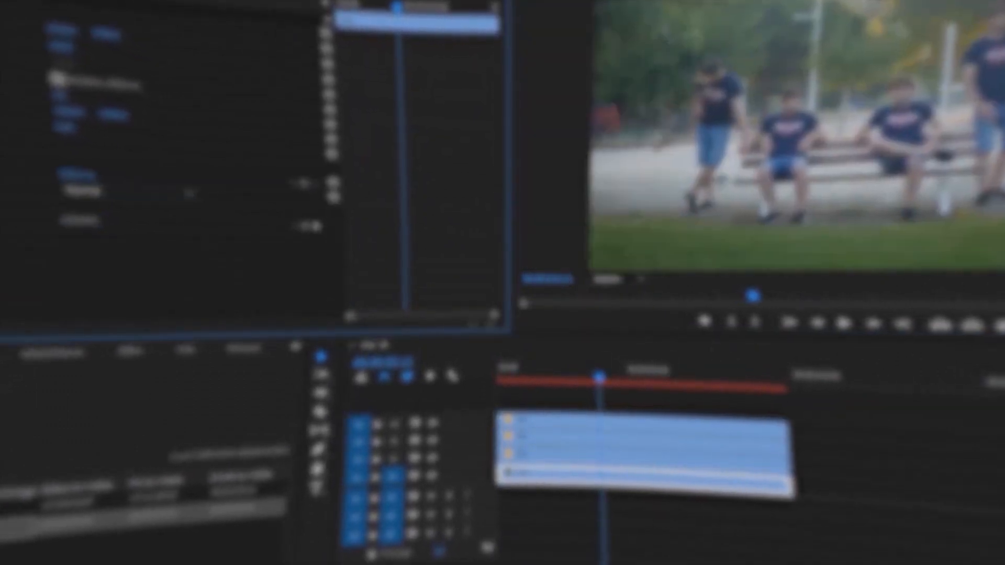
pyautogui.moveTo(599, 377); pyautogui.dragTo(497, 378)
pyautogui.moveTo(822, 509); pyautogui.dragTo(657, 421)
pyautogui.rightClick(655, 426)
pyautogui.click(699, 320)
pyautogui.press('Return')
pyautogui.click(132, 350)
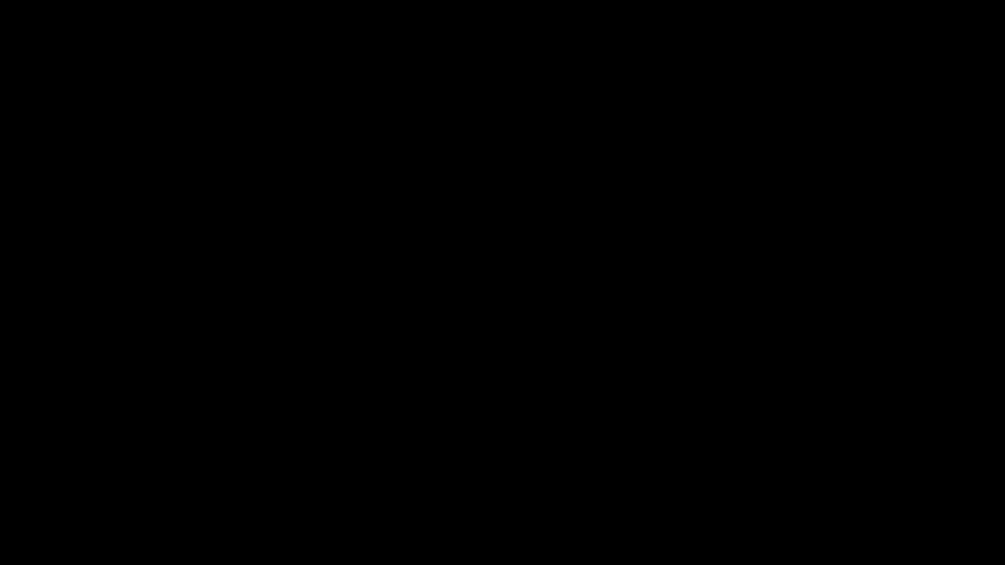